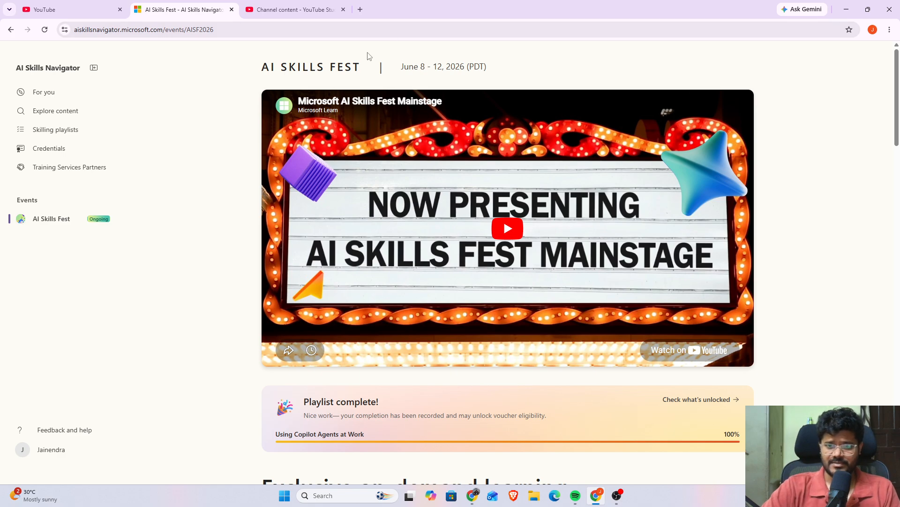
Step: Review the AI Skills Fest event dates and browse the featured playlists of each role, from Developers through to Executives
drag(400, 66, 464, 66)
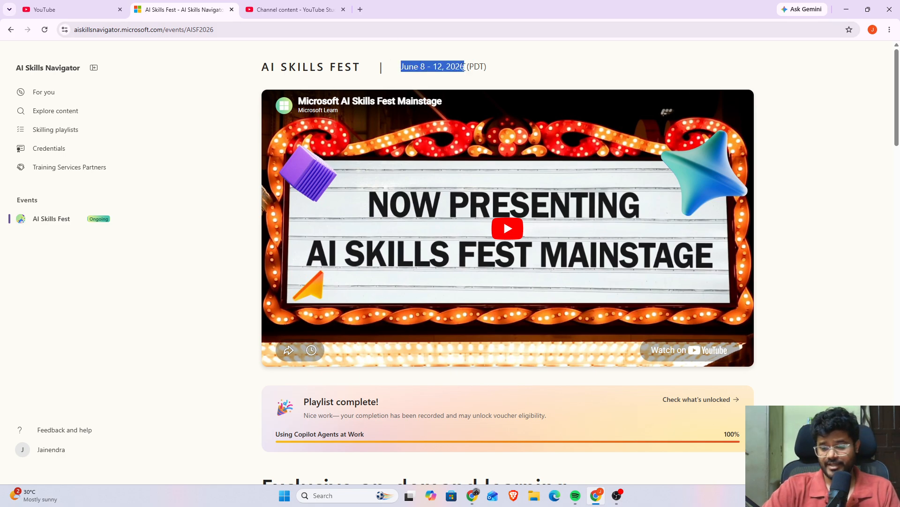
click(238, 190)
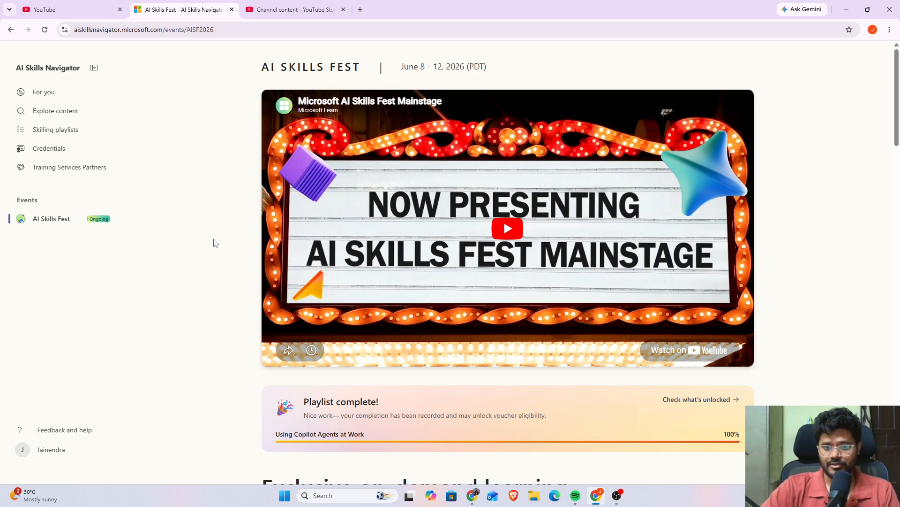
scroll(214, 244, down, 4)
scroll(214, 244, down, 2)
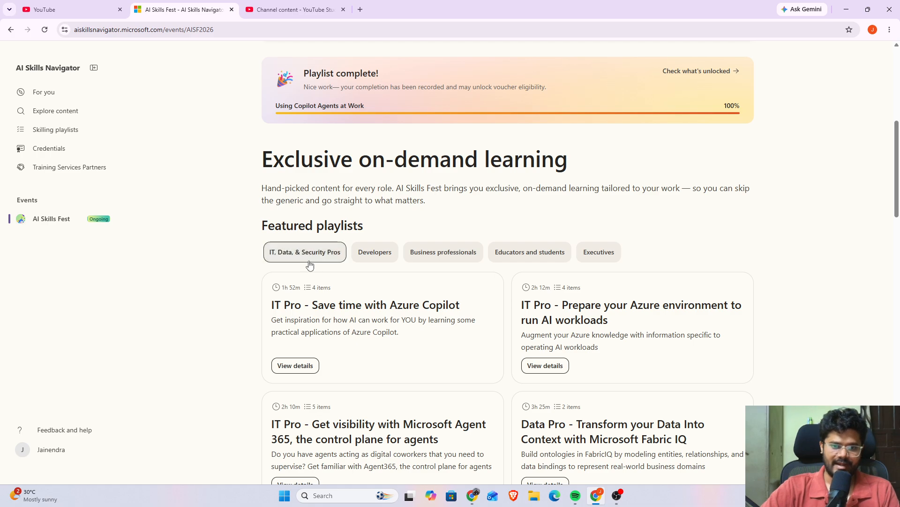
click(382, 254)
click(444, 258)
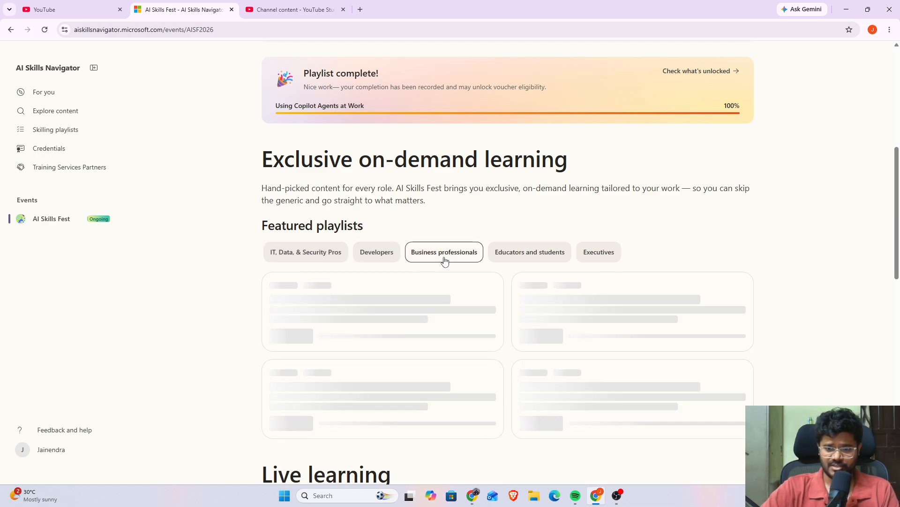
click(539, 258)
click(608, 256)
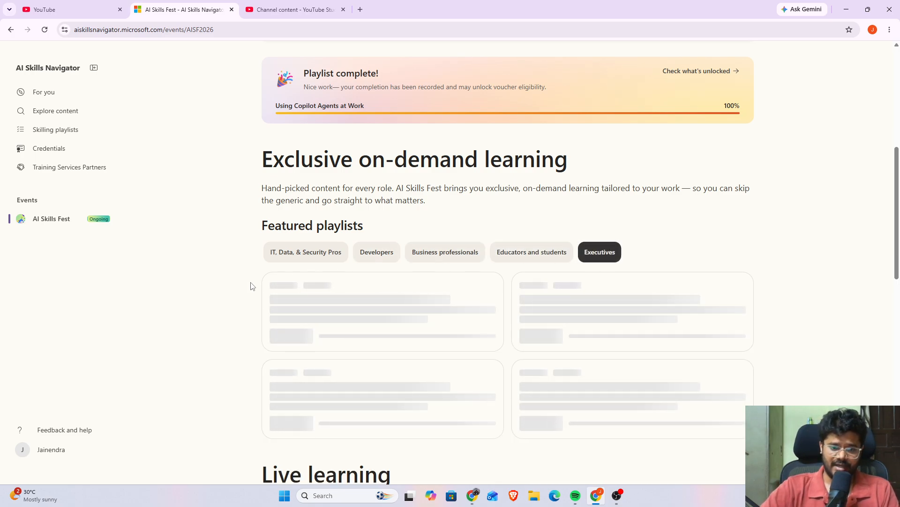
Step: Examine the playlist completion banner and the title and progress on the Using Copilot Agents at Work card
scroll(245, 294, up, 1)
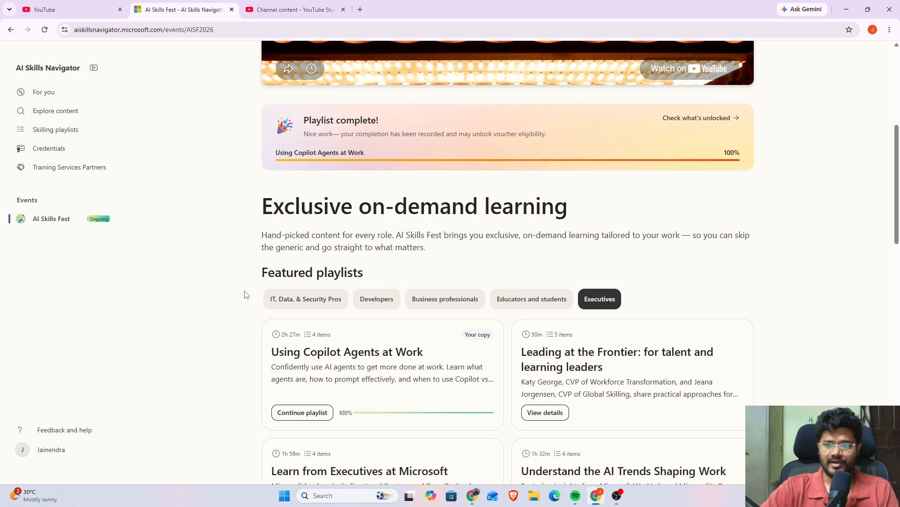
scroll(245, 295, up, 2)
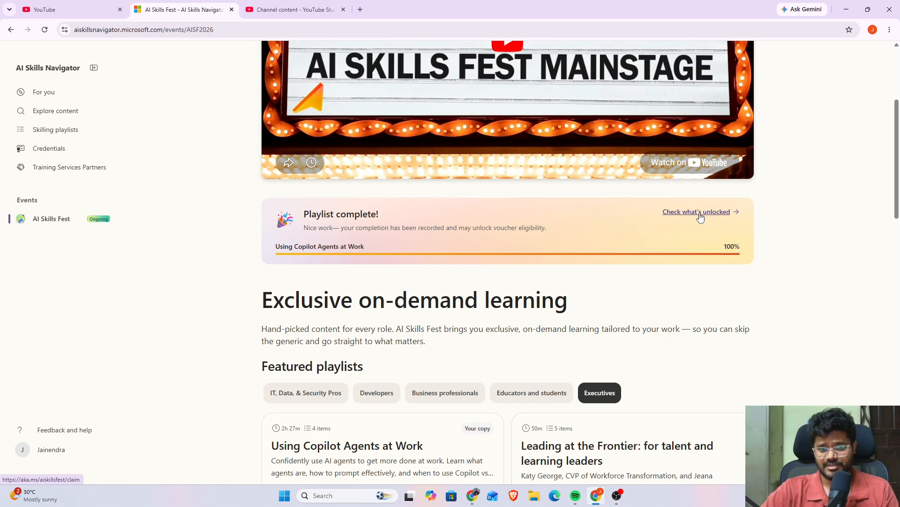
scroll(571, 234, up, 3)
scroll(571, 236, down, 6)
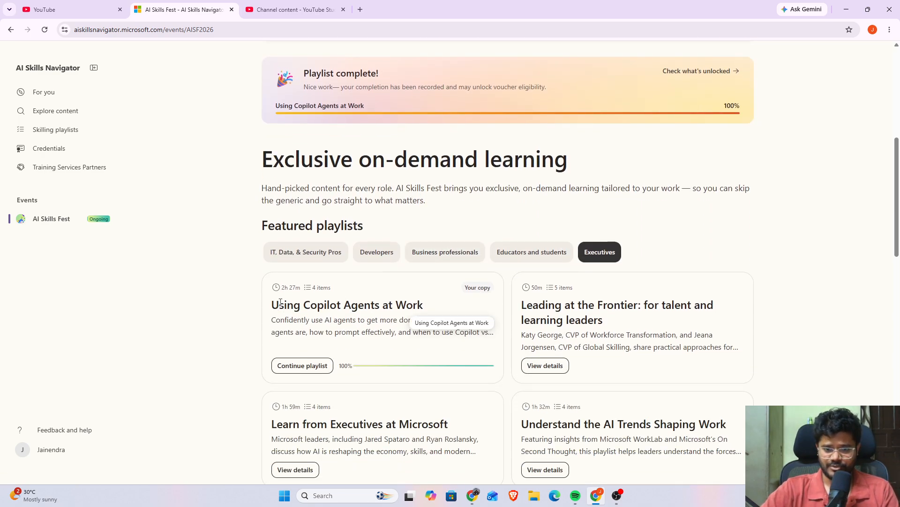
drag(280, 308, 424, 314)
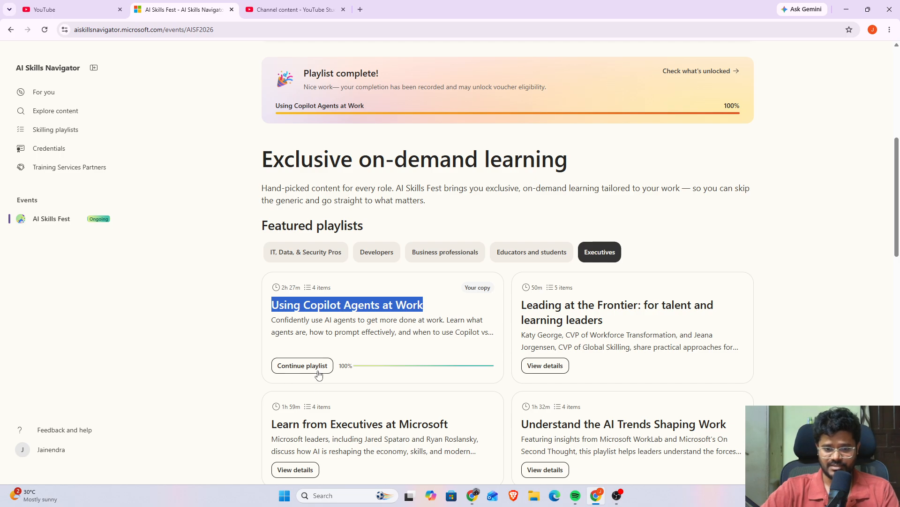
double_click(344, 366)
click(225, 331)
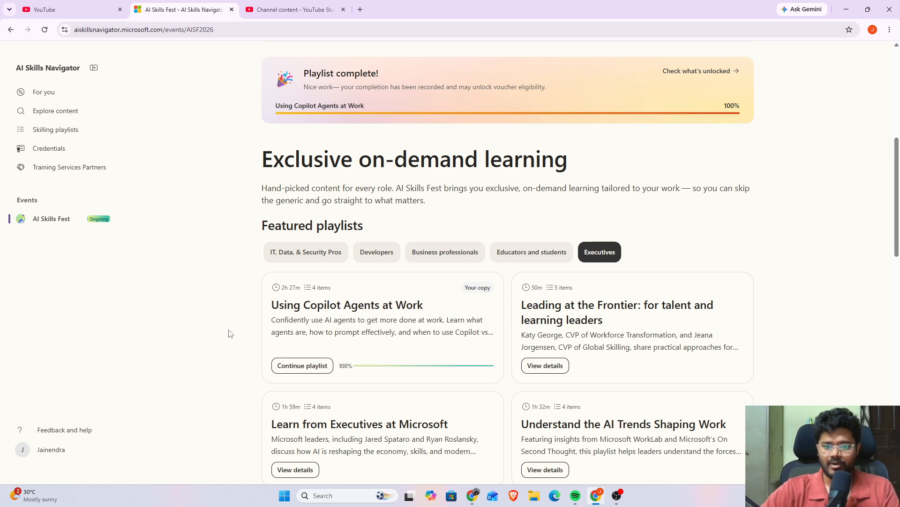
Step: Open the Using Copilot Agents at Work playlist from the skilling playlists and check its progress
scroll(230, 333, down, 1)
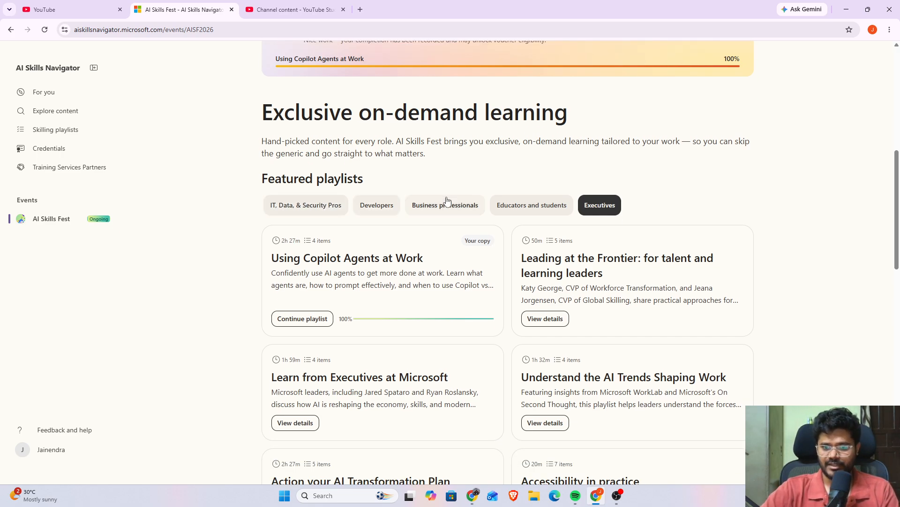
scroll(240, 260, up, 2)
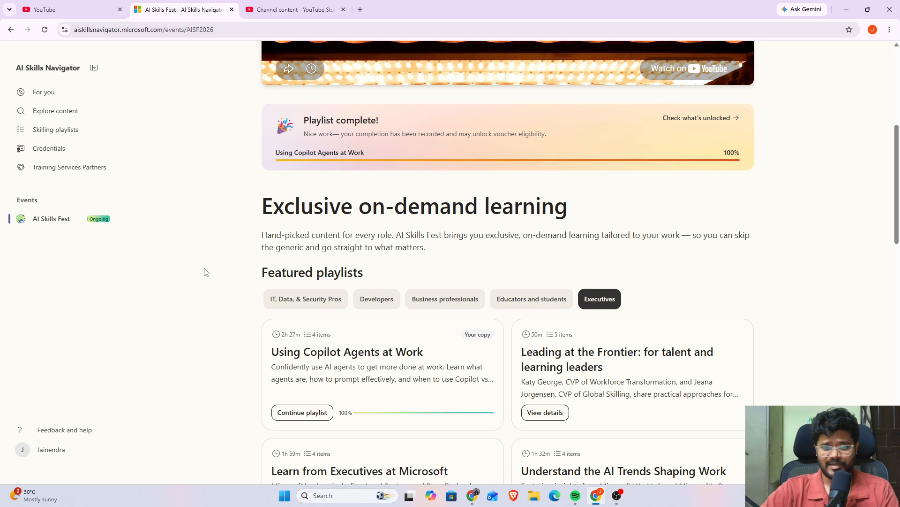
click(61, 130)
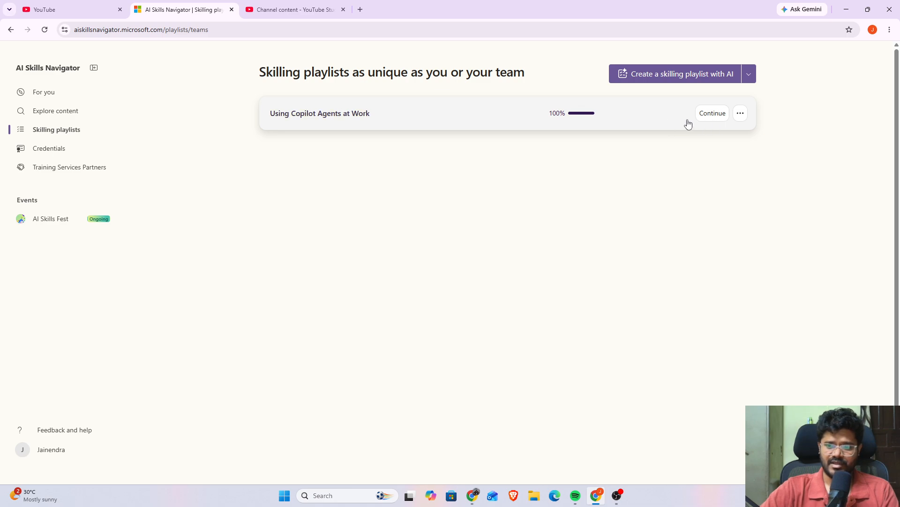
click(357, 114)
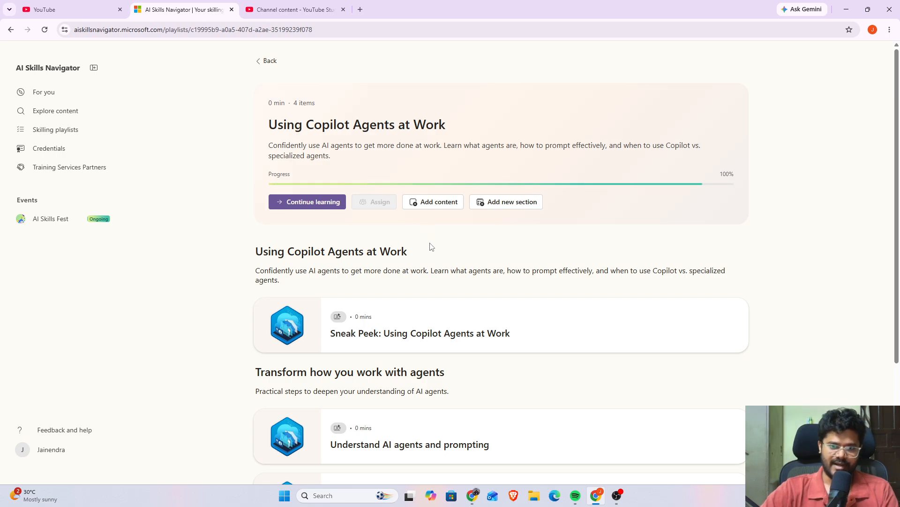
drag(747, 177, 712, 178)
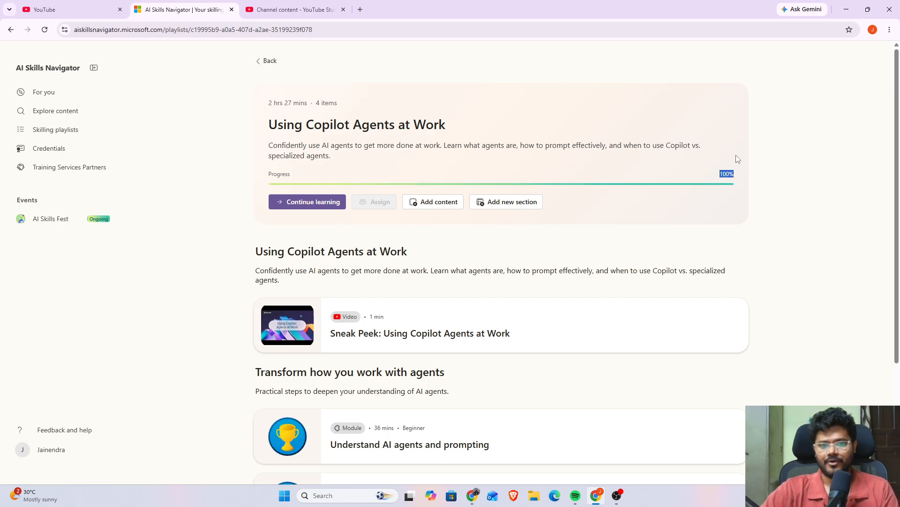
Step: Return to the AI Skills Fest event page and open the certification exam voucher claim form through the unlocked rewards link
click(61, 219)
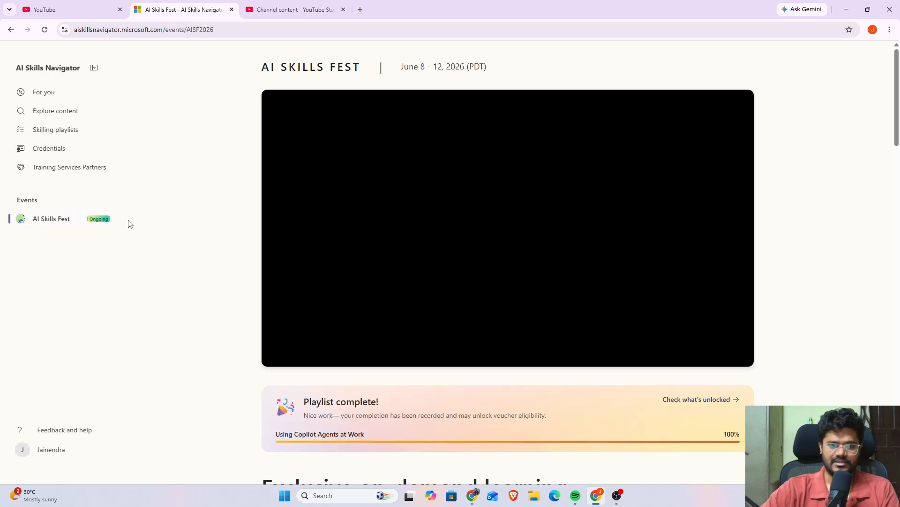
scroll(217, 231, down, 1)
scroll(217, 231, up, 1)
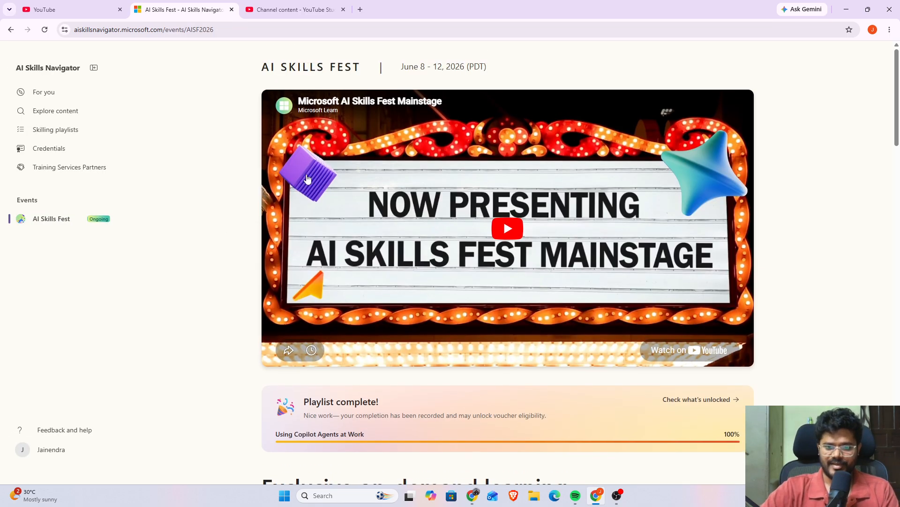
scroll(609, 305, down, 1)
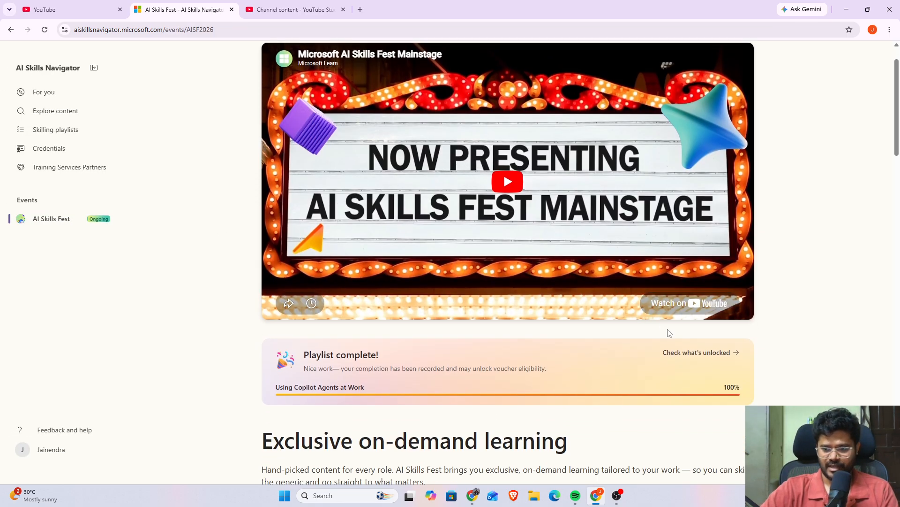
click(686, 355)
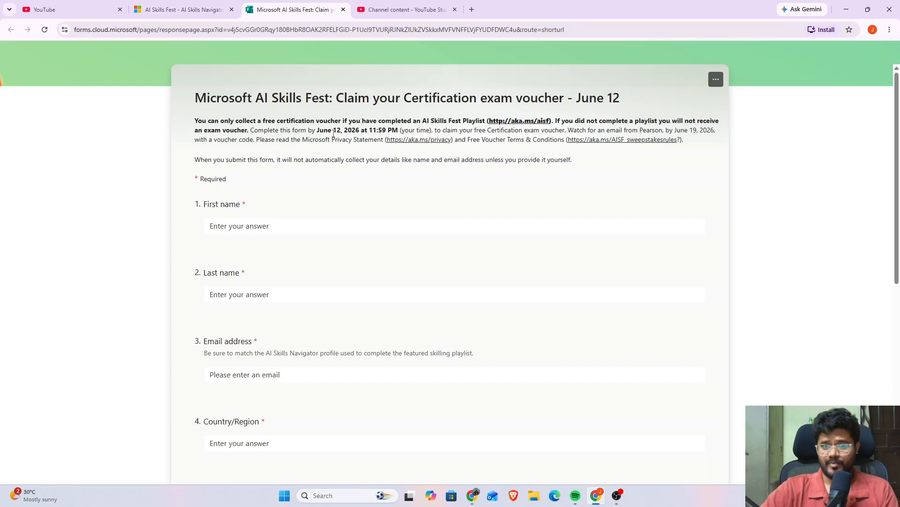
drag(196, 97, 639, 95)
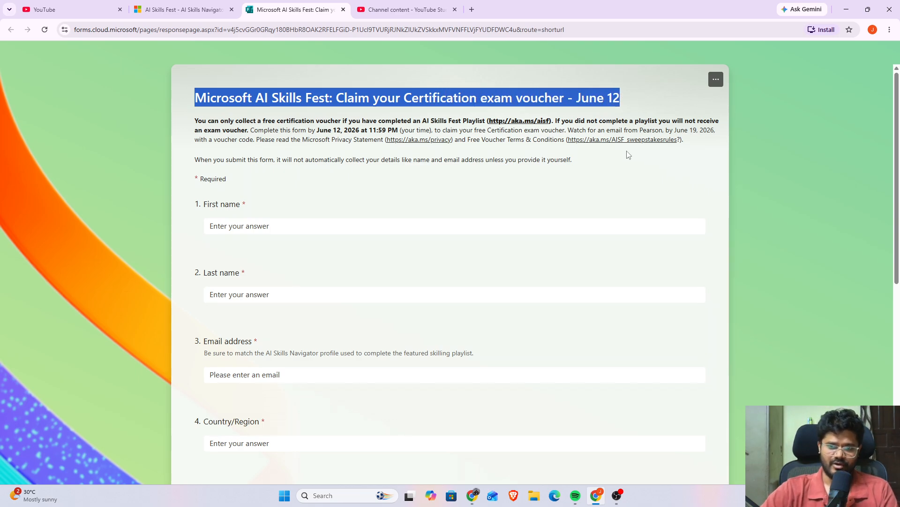
Step: Fill in a placeholder first name and last name in the voucher claim form
click(286, 233)
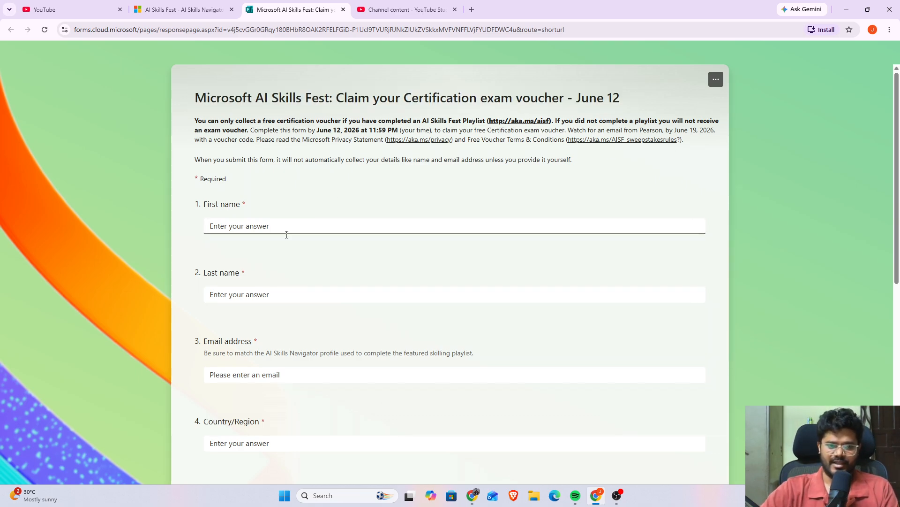
text(abc)
key(Tab)
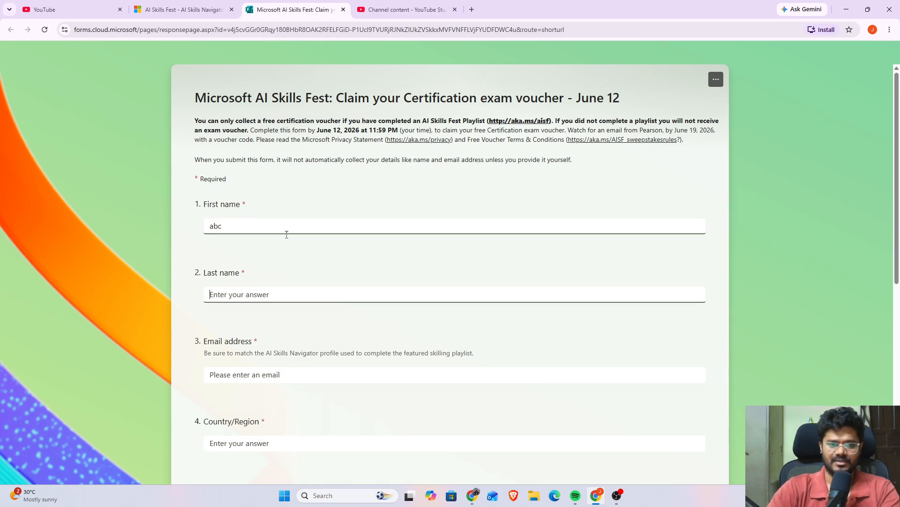
text(xy)
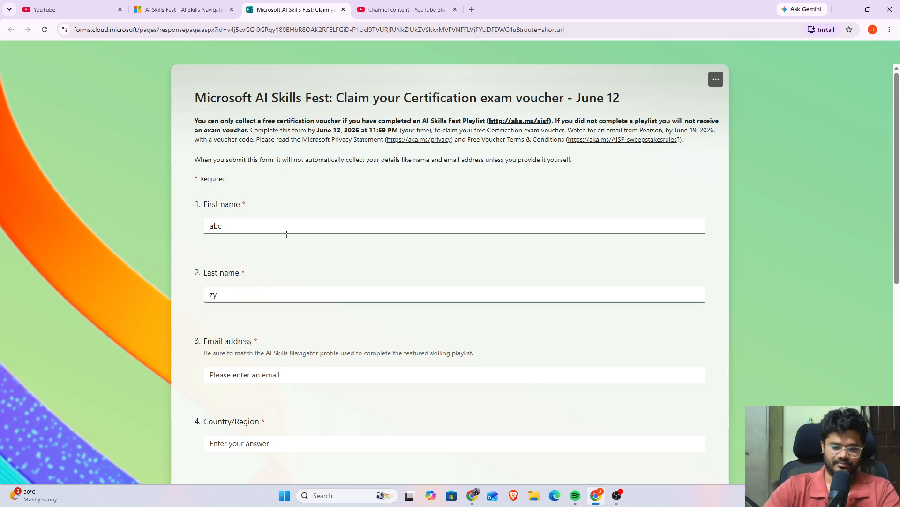
key(BackSpace)
key(BackSpace)
text(xyz)
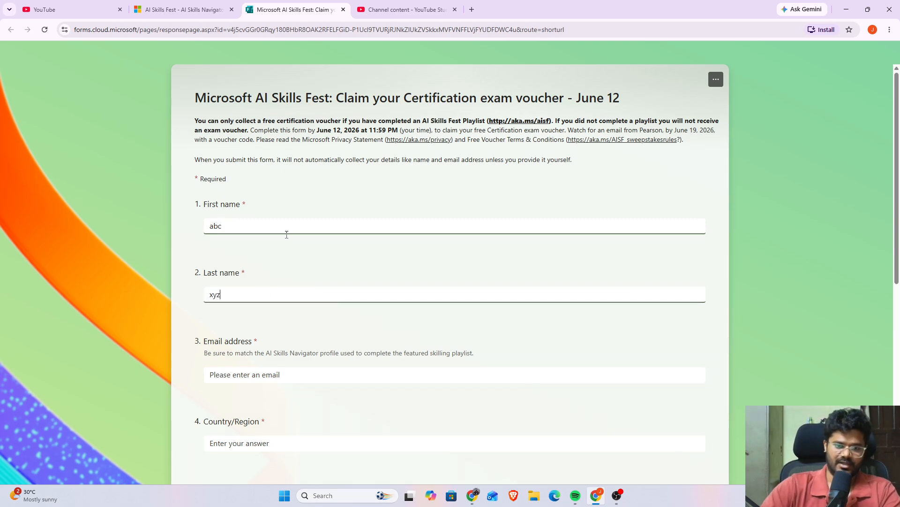
Step: Fill in placeholder text for the email address and enter india as the country/region
click(247, 377)
text(asasdd)
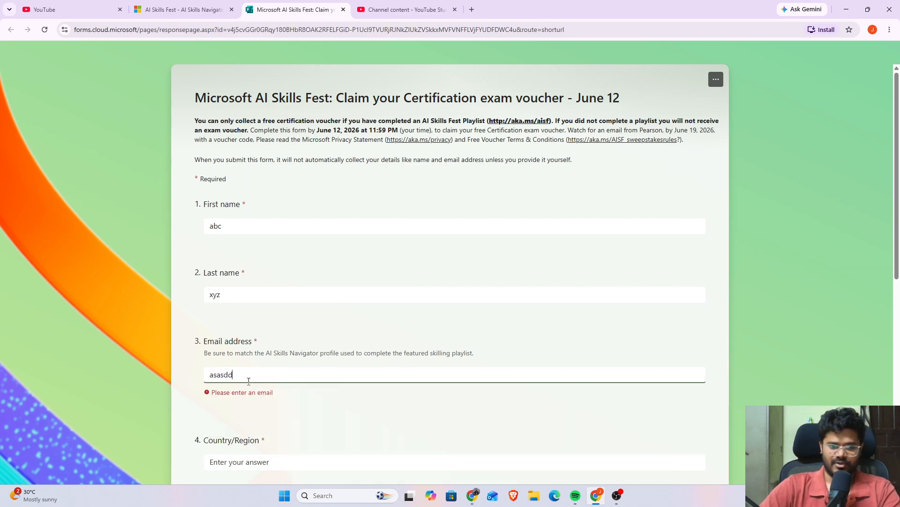
scroll(248, 379, down, 2)
click(249, 375)
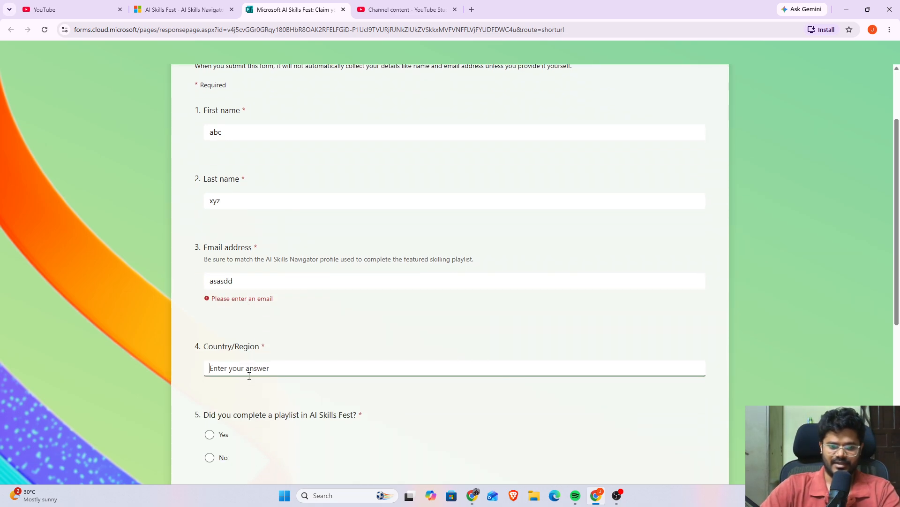
text(india)
Step: Answer Yes to having completed an AI Skills Fest playlist and select Educators & students as the associated role
scroll(249, 375, down, 2)
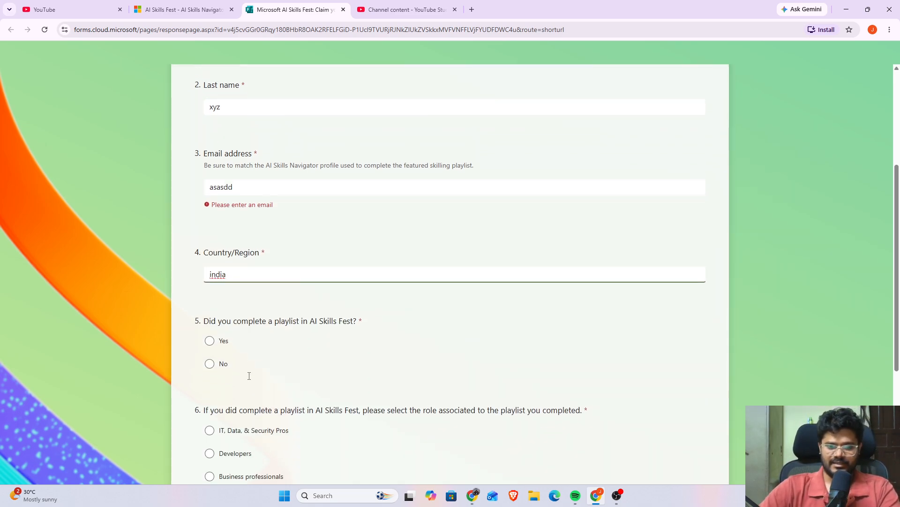
click(211, 342)
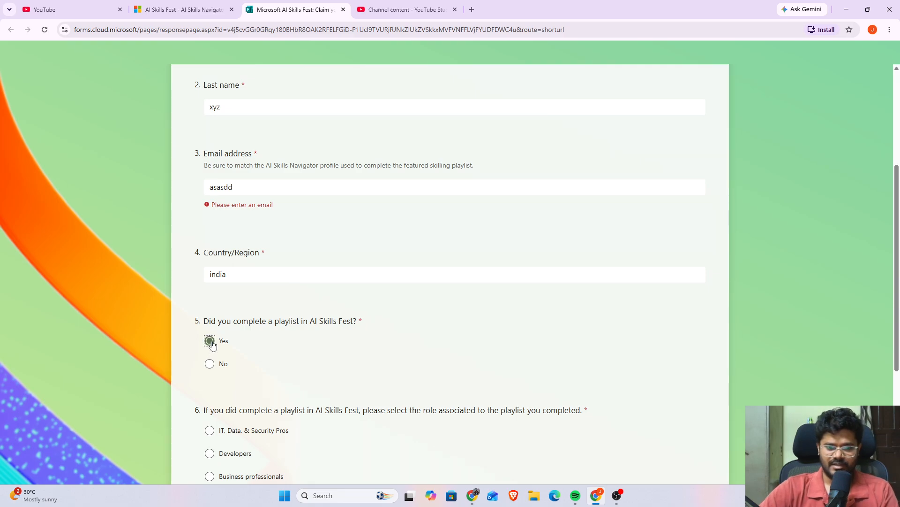
scroll(322, 324, down, 4)
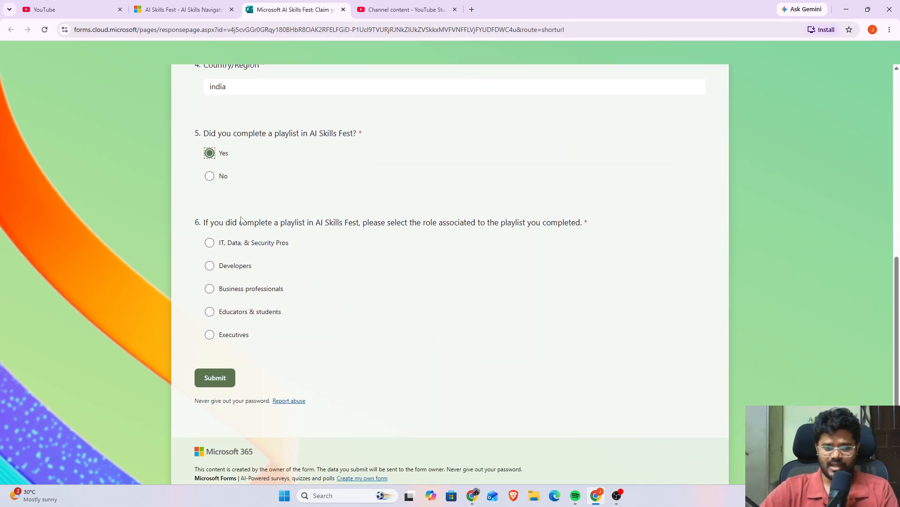
click(211, 314)
scroll(340, 312, down, 2)
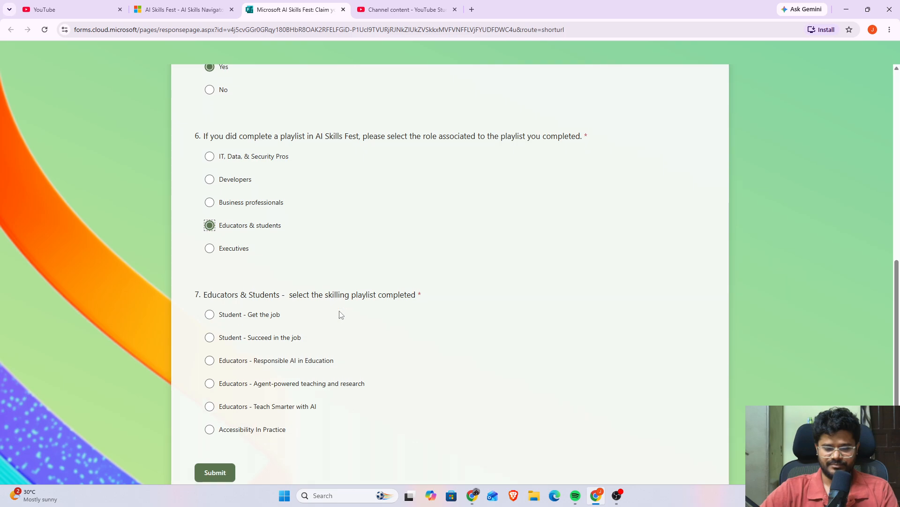
Step: Change the associated role to Business professionals and select Using Copilot Agents at Work as the completed playlist
click(210, 196)
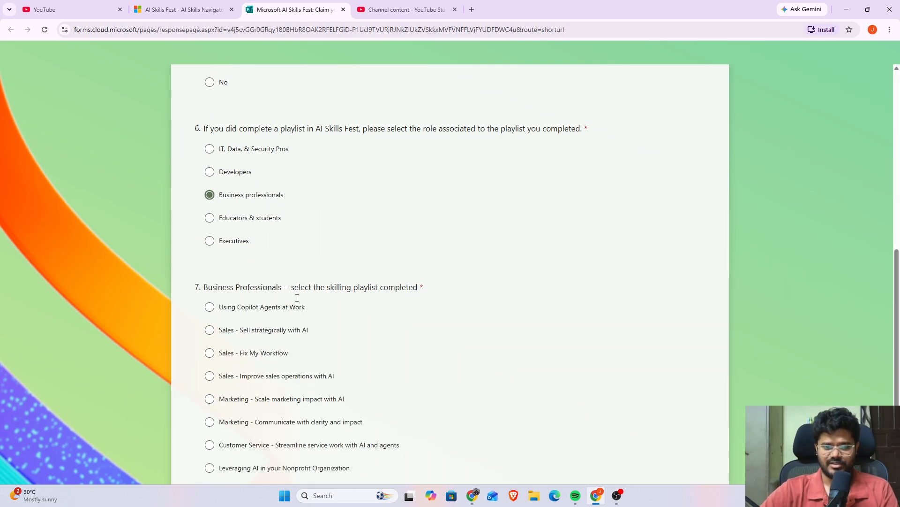
scroll(282, 291, down, 1)
click(211, 262)
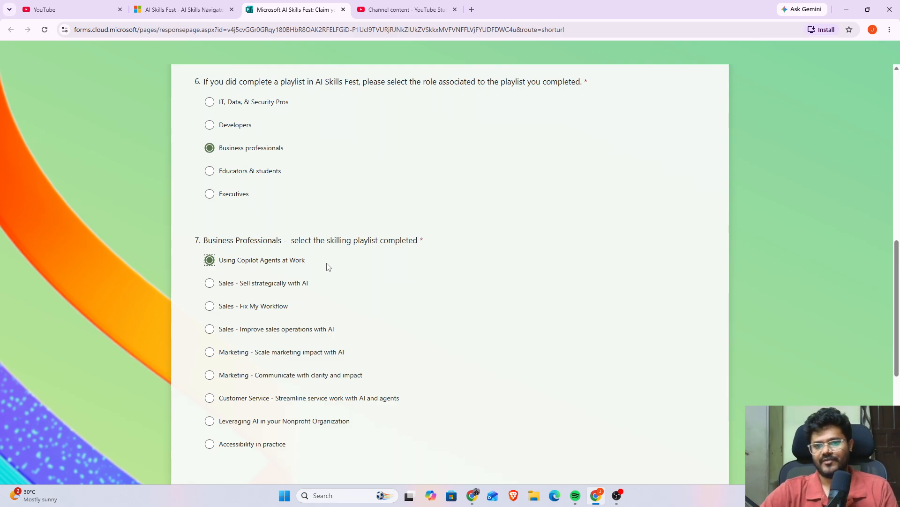
Step: Look back over the form answers and set the playlist completion date to 6/12/2026
scroll(328, 267, up, 2)
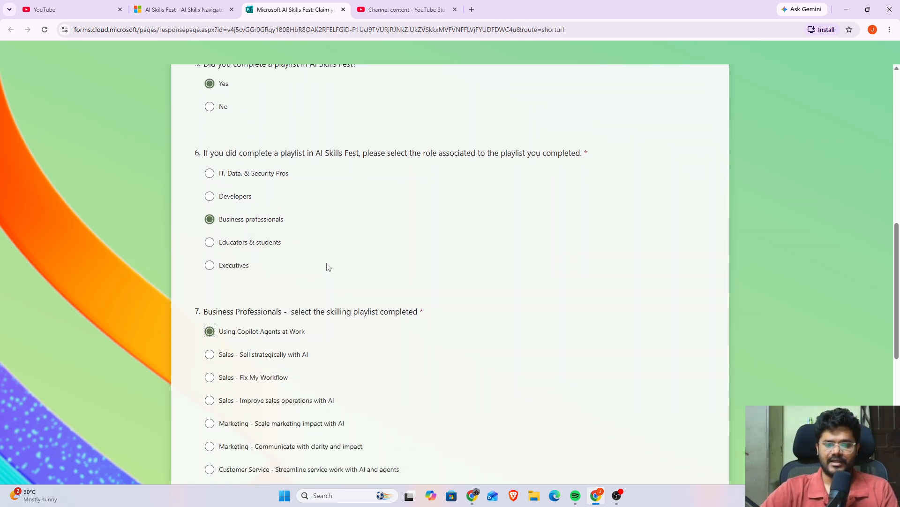
scroll(328, 266, down, 2)
scroll(329, 266, up, 15)
scroll(328, 266, down, 15)
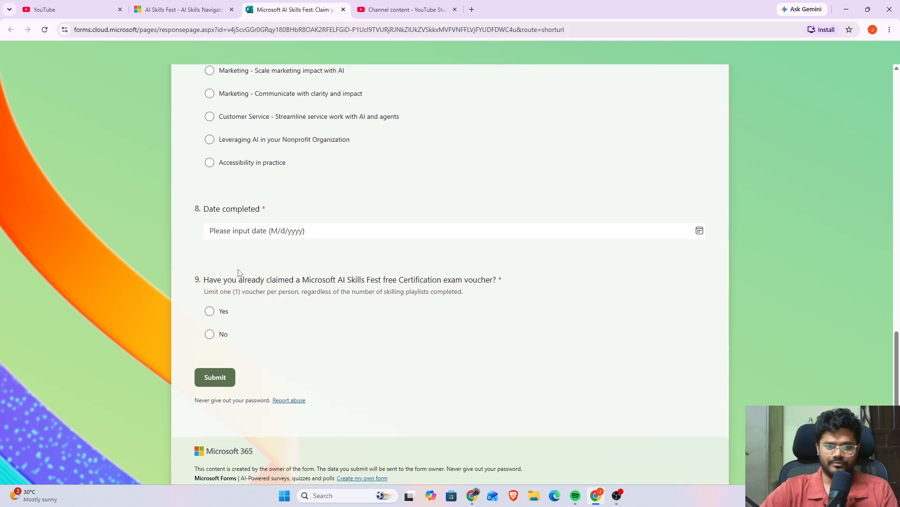
click(234, 230)
click(282, 291)
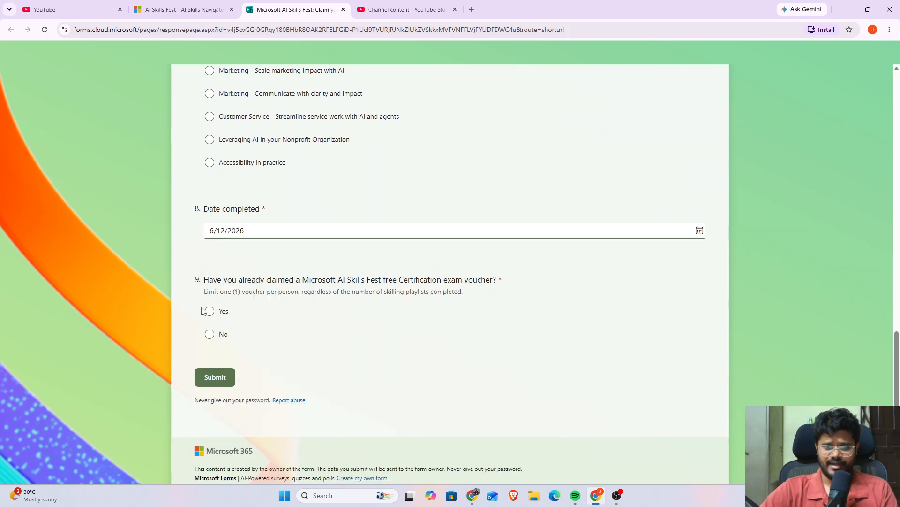
Step: Answer No to having already claimed an exam voucher and highlight the note about the one-voucher limit per person
click(210, 334)
drag(205, 292, 473, 299)
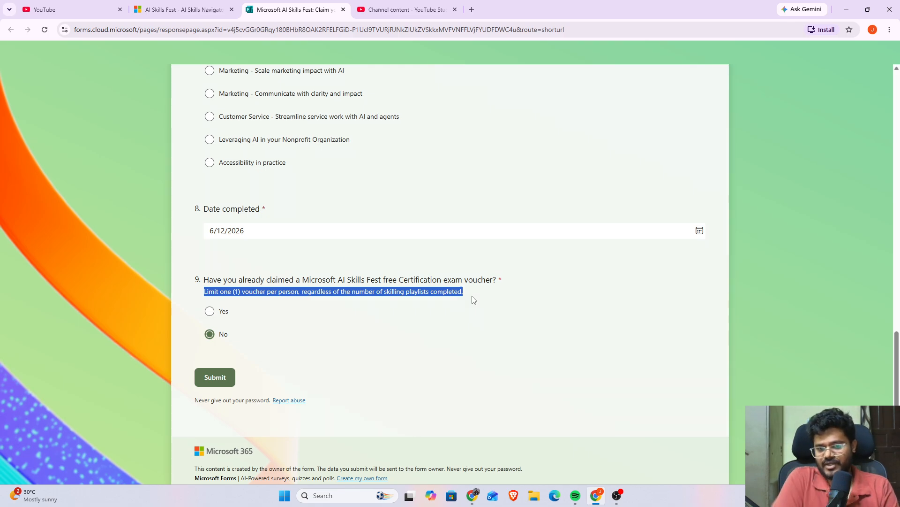
click(365, 355)
Step: Review the form's introduction, highlighting the sentence that states the form completion deadline
scroll(394, 351, up, 20)
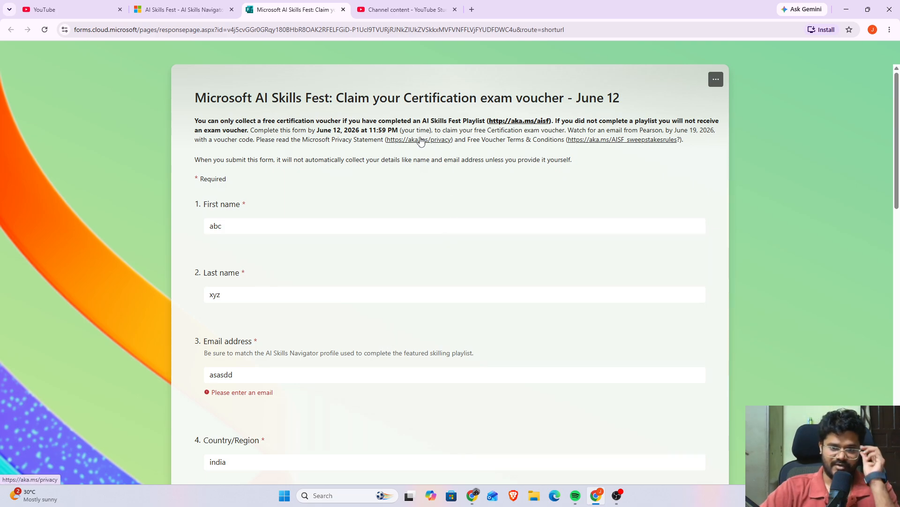
mouse_move(254, 128)
mouse_down()
mouse_move(355, 134)
mouse_move(249, 128)
mouse_up()
click(366, 135)
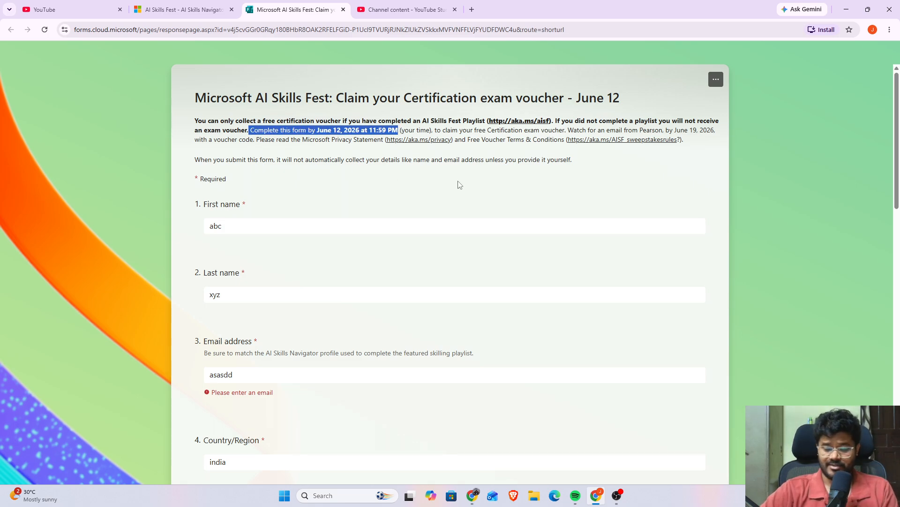
click(473, 184)
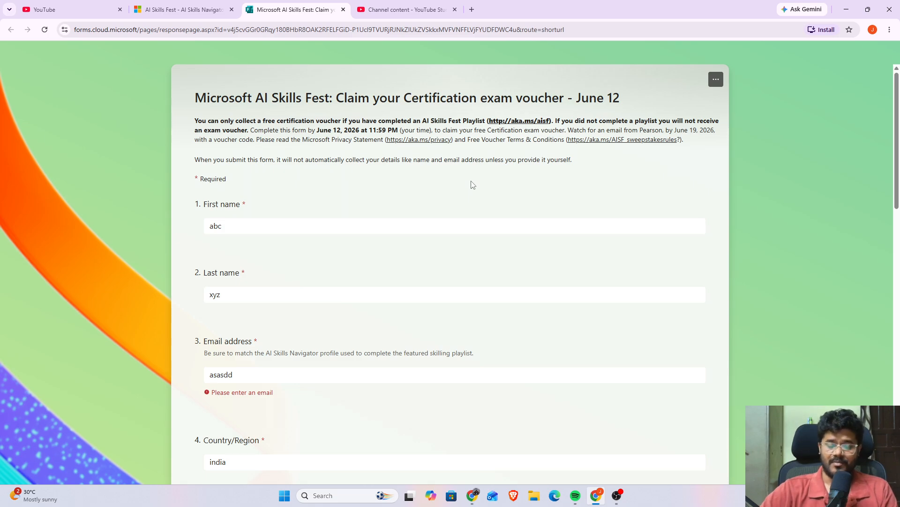
Step: Switch to the AI Skills Fest page and look over the featured playlists and the playlist completion banner
click(181, 7)
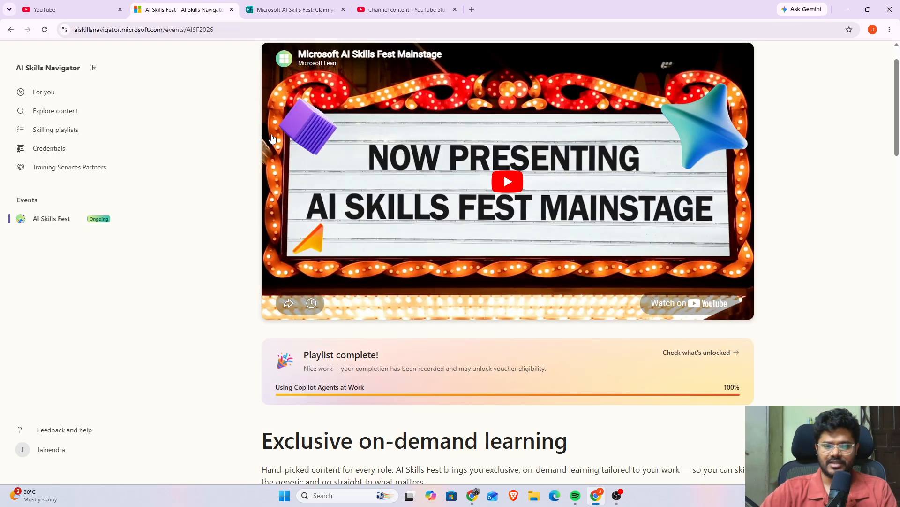
scroll(211, 310, down, 7)
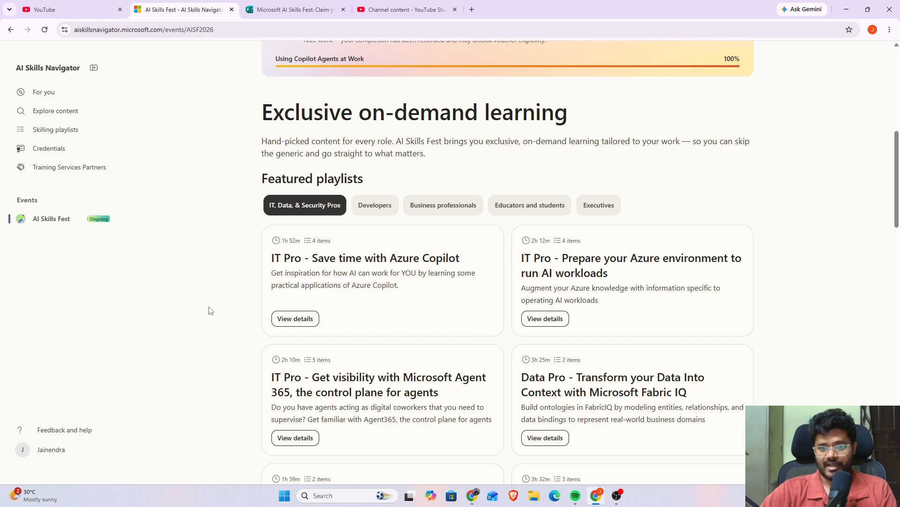
scroll(210, 310, up, 2)
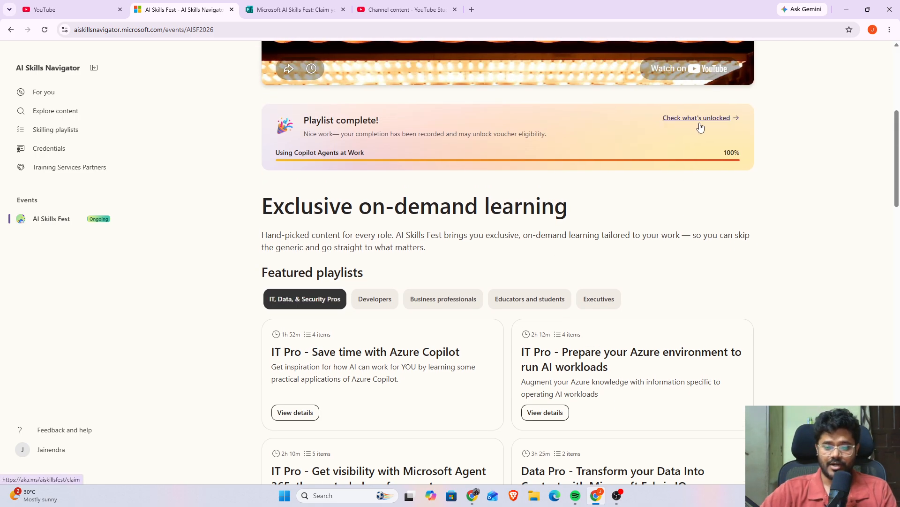